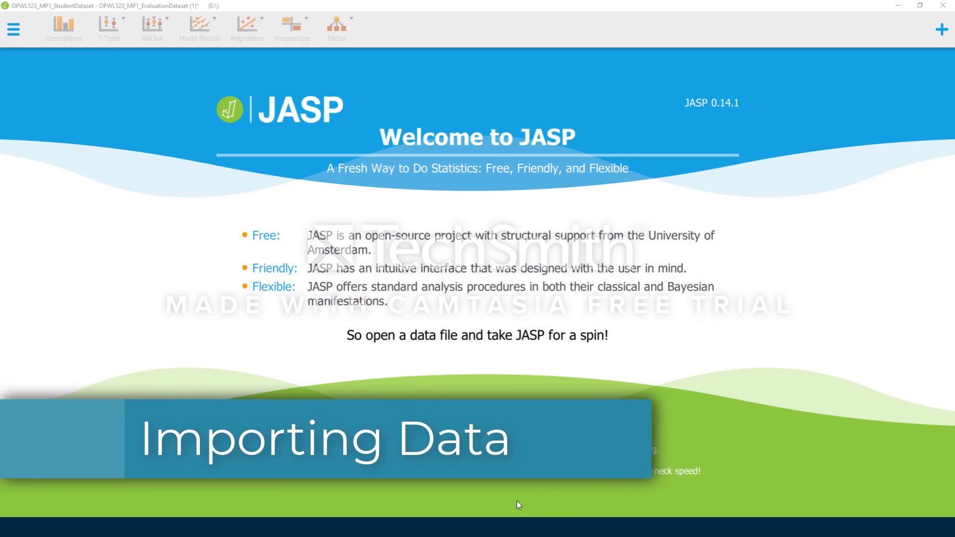
Open the recent file OPWL523_MP1_StudentDataset - OPWL523_MP1_EvaluationDataset (1).csv and maximize its data window.
{"action": "left_click", "coordinate": [18, 37]}
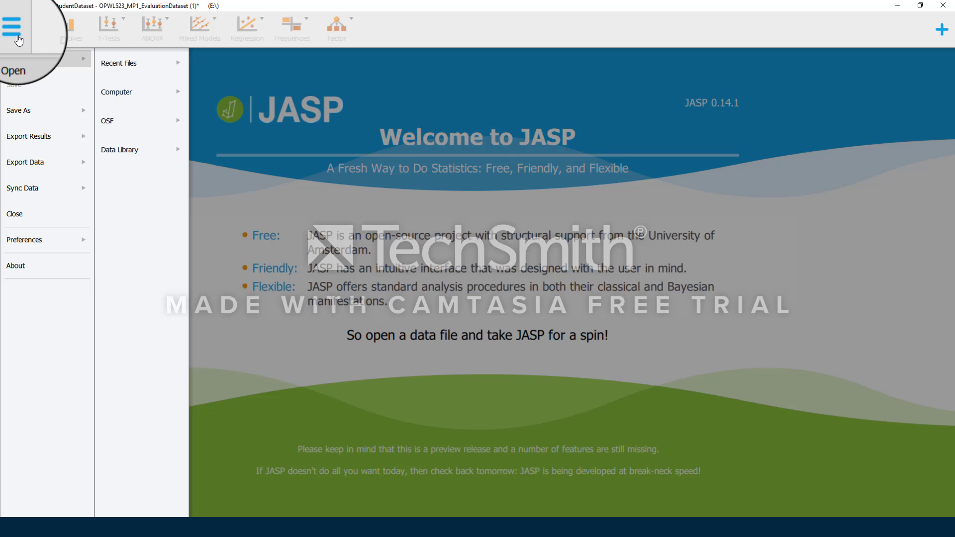
{"action": "left_click", "coordinate": [29, 64]}
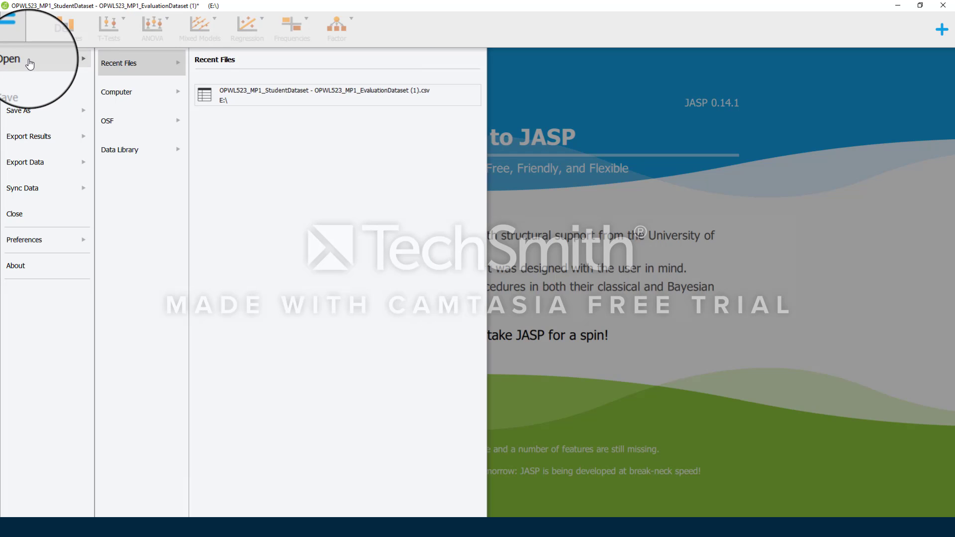
{"action": "left_click", "coordinate": [132, 97]}
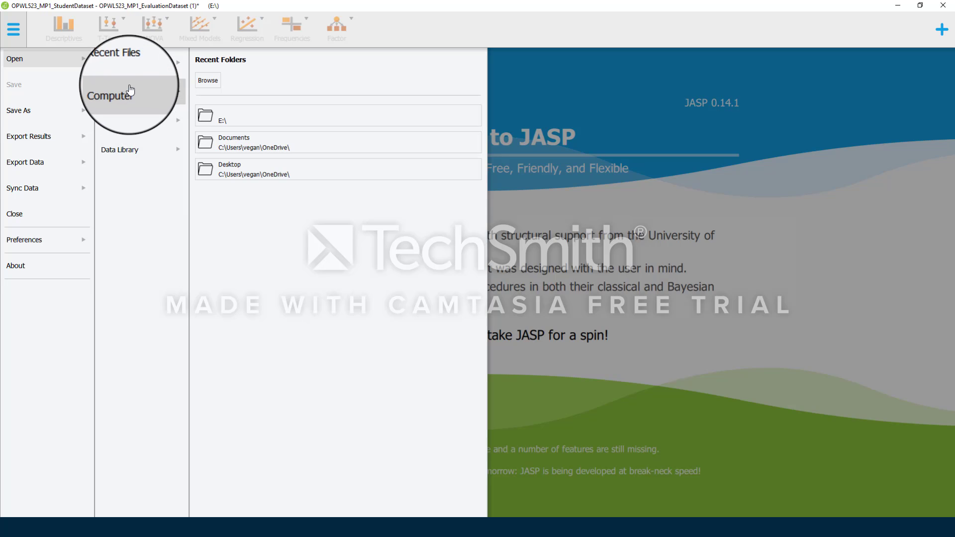
{"action": "left_click", "coordinate": [130, 71]}
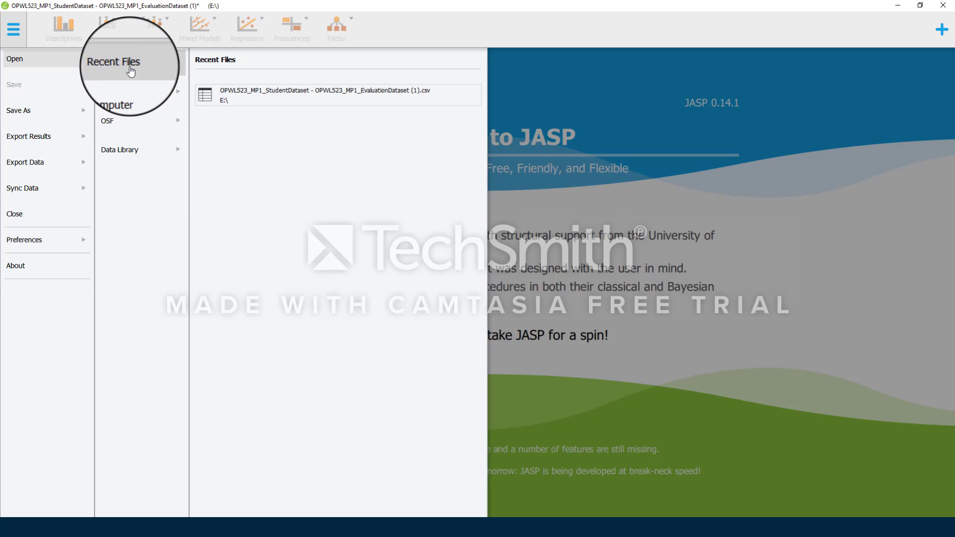
{"action": "left_click", "coordinate": [263, 100]}
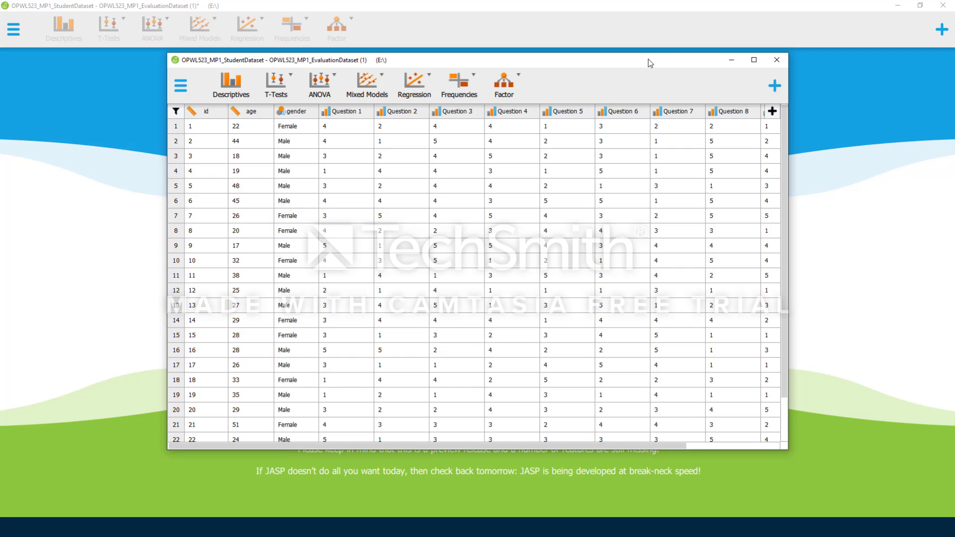
{"action": "left_click_drag", "start_coordinate": [649, 59], "coordinate": [649, 4]}
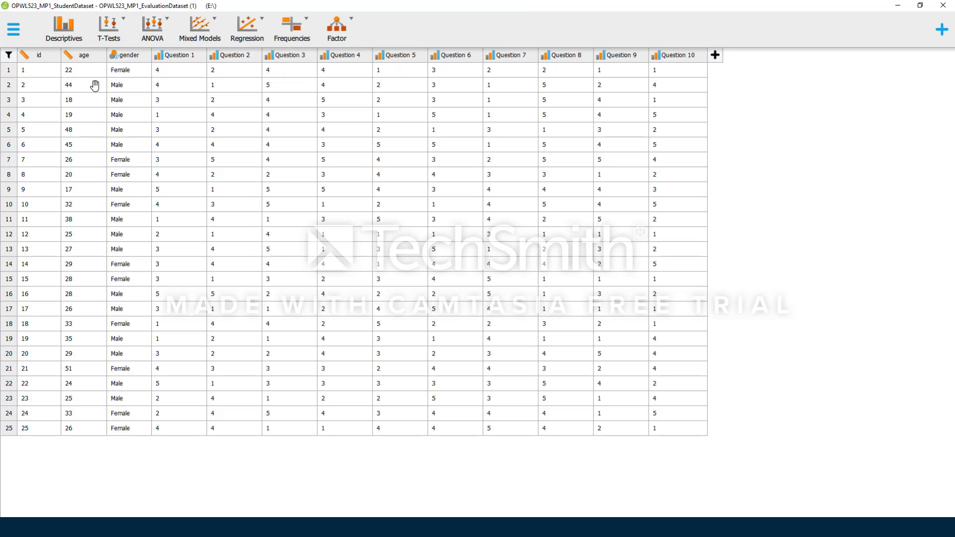
Start a Descriptive Statistics analysis with age, gender, Question 1, Question 3 and Question 7 as its variables.
{"action": "left_click", "coordinate": [68, 36]}
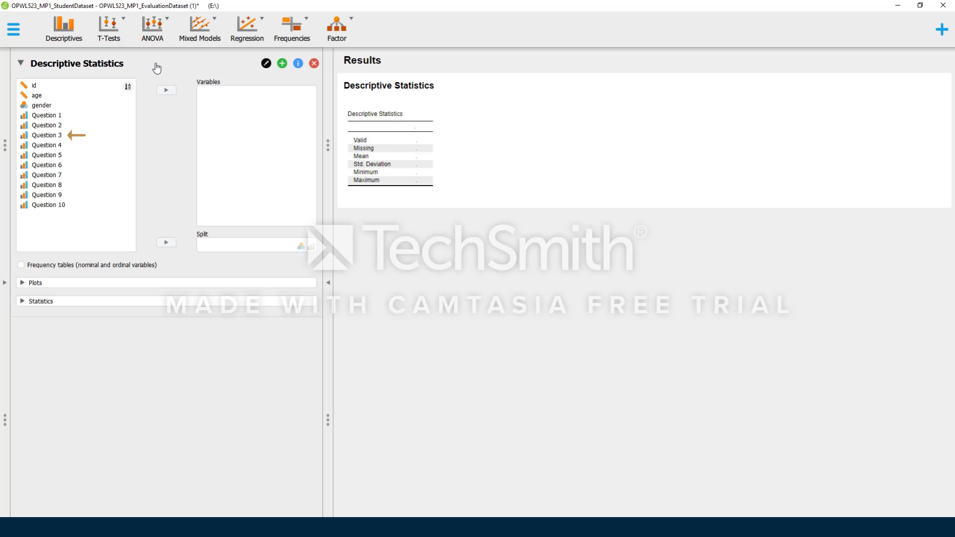
{"action": "left_click", "coordinate": [69, 95]}
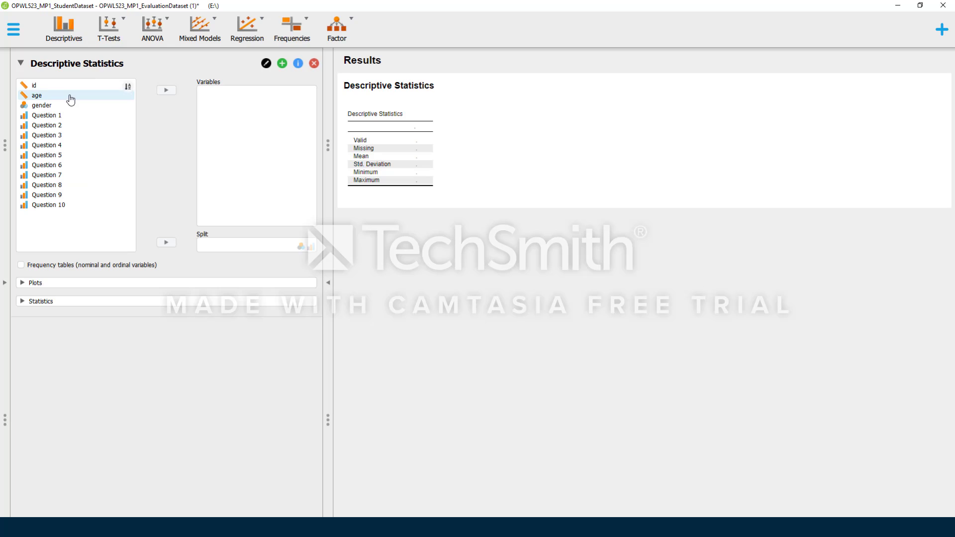
{"action": "left_click", "coordinate": [73, 106]}
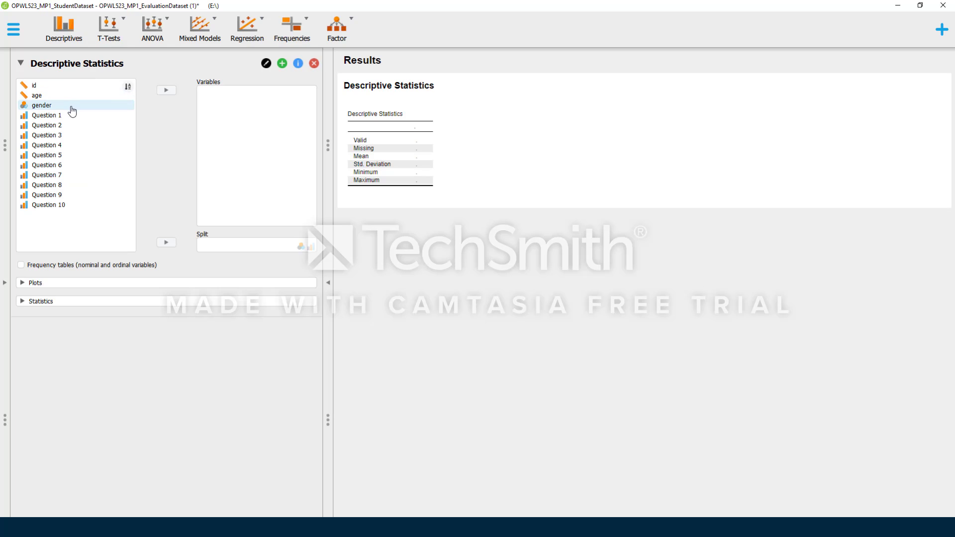
{"action": "left_click", "coordinate": [74, 115]}
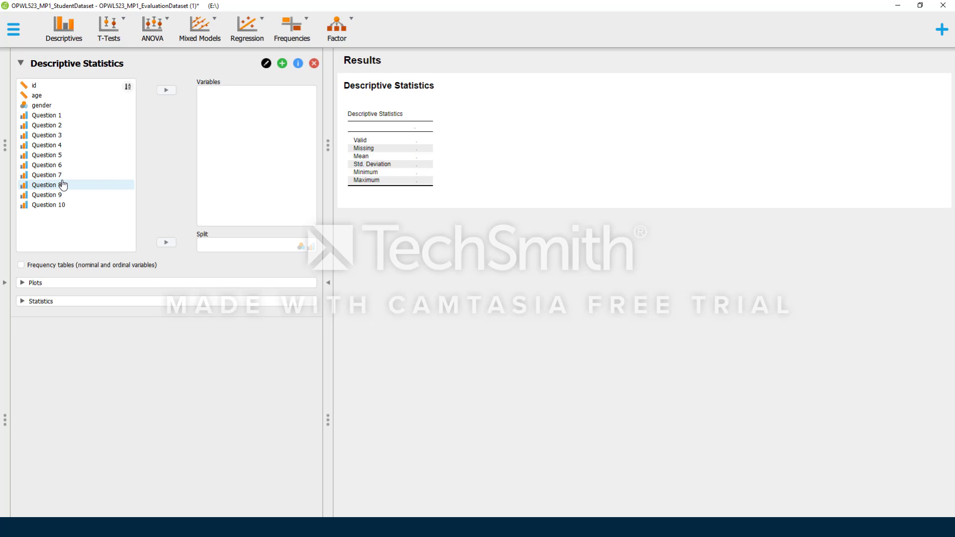
{"action": "left_click", "coordinate": [58, 95]}
{"action": "left_click_drag", "start_coordinate": [58, 96], "coordinate": [252, 126]}
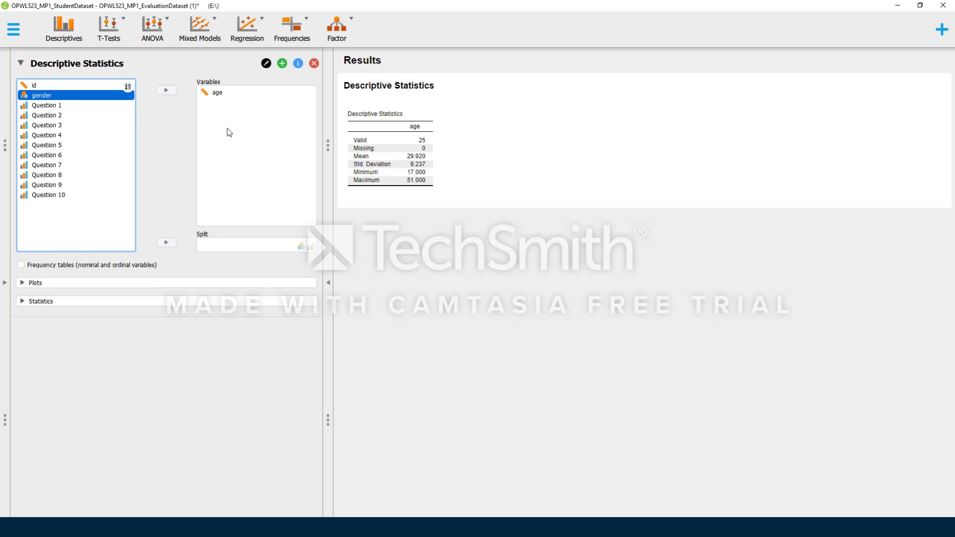
{"action": "left_click_drag", "start_coordinate": [53, 98], "coordinate": [239, 149]}
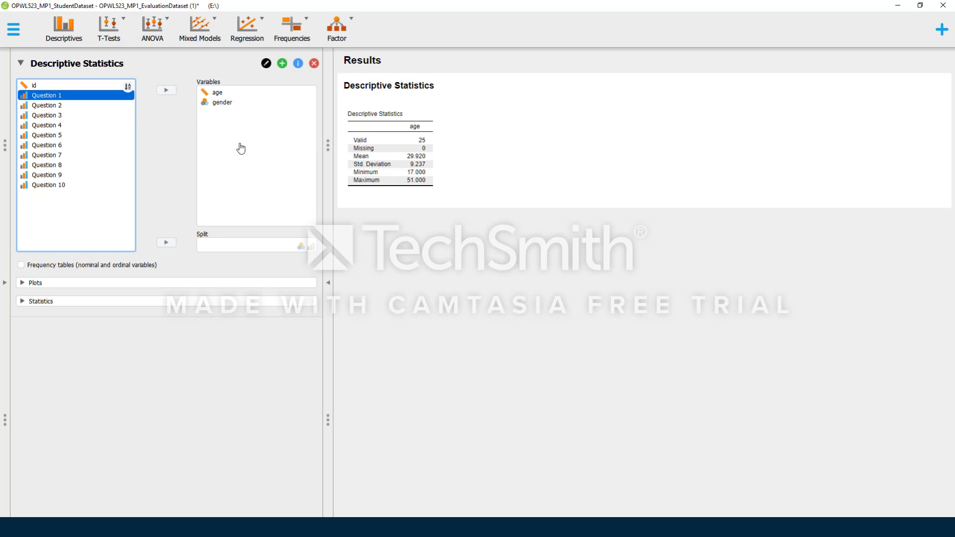
{"action": "left_click_drag", "start_coordinate": [54, 96], "coordinate": [225, 151]}
{"action": "left_click_drag", "start_coordinate": [73, 110], "coordinate": [228, 166]}
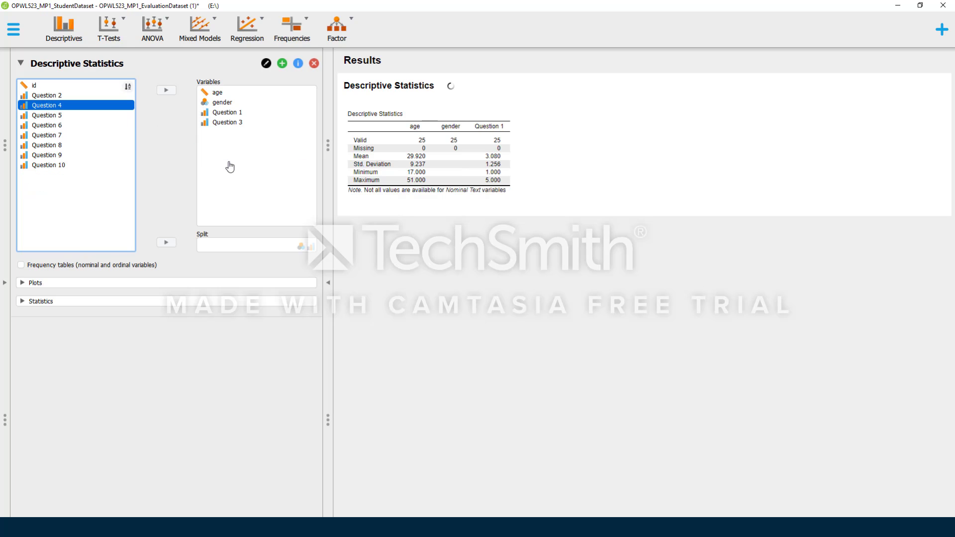
{"action": "left_click_drag", "start_coordinate": [36, 139], "coordinate": [230, 149]}
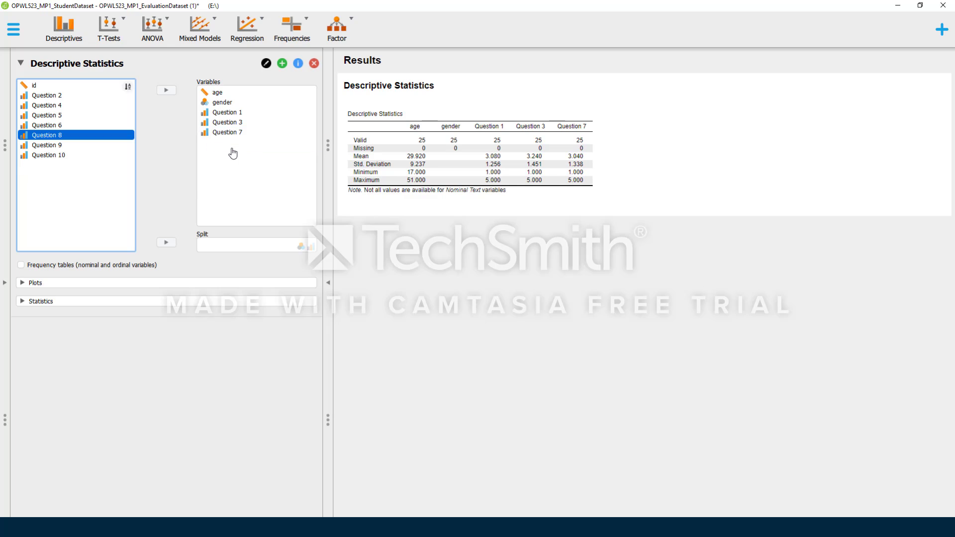
{"action": "left_click", "coordinate": [167, 195]}
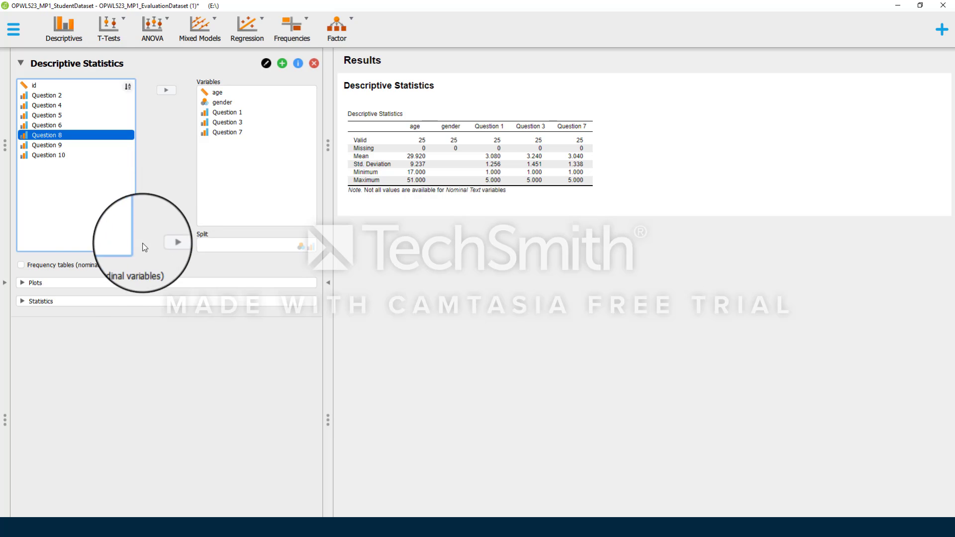
Add frequency tables for the nominal and ordinal variables and look through them in the results.
{"action": "left_click", "coordinate": [21, 270]}
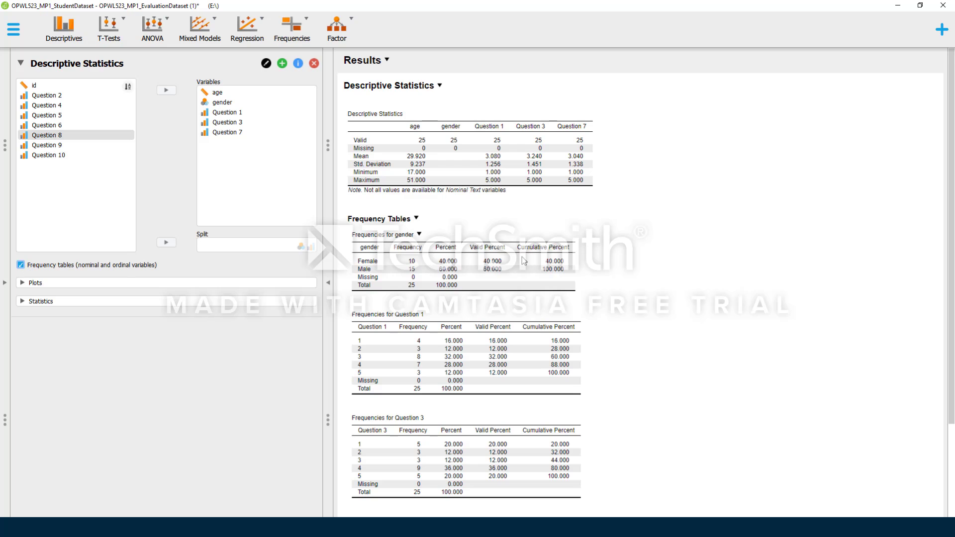
{"action": "scroll", "coordinate": [652, 230], "scroll_direction": "down", "scroll_amount": 3}
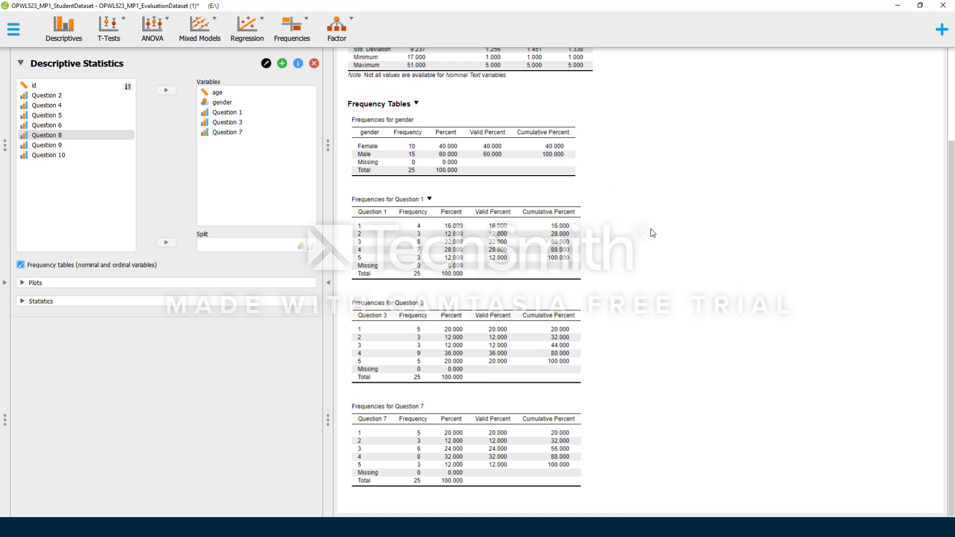
{"action": "scroll", "coordinate": [650, 229], "scroll_direction": "up", "scroll_amount": 3}
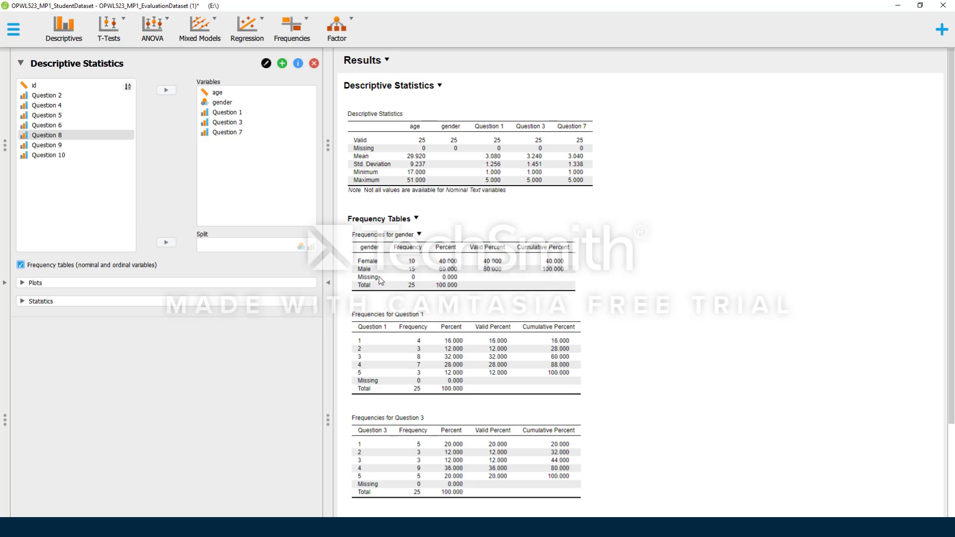
Add basic distribution plots for the selected variables to the descriptive analysis.
{"action": "left_click", "coordinate": [174, 284]}
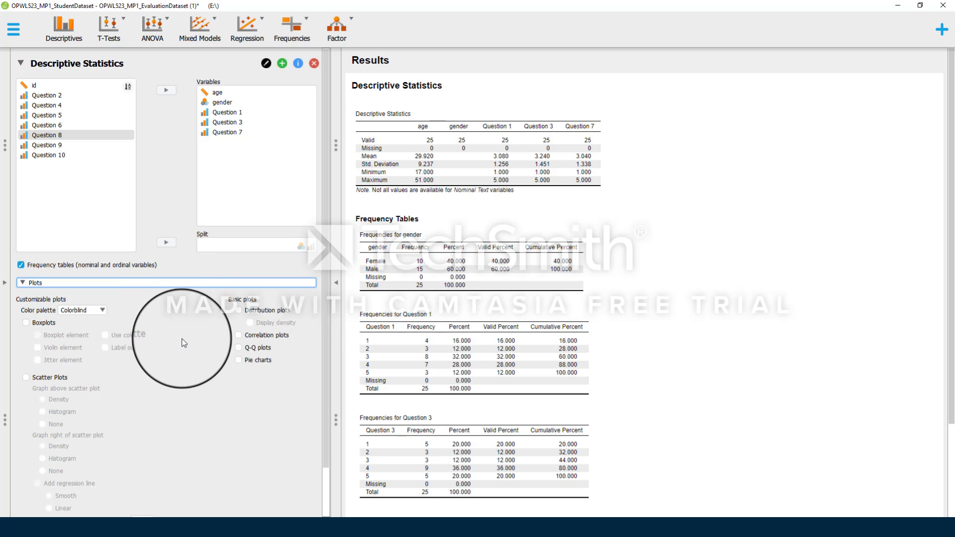
{"action": "left_click", "coordinate": [238, 310]}
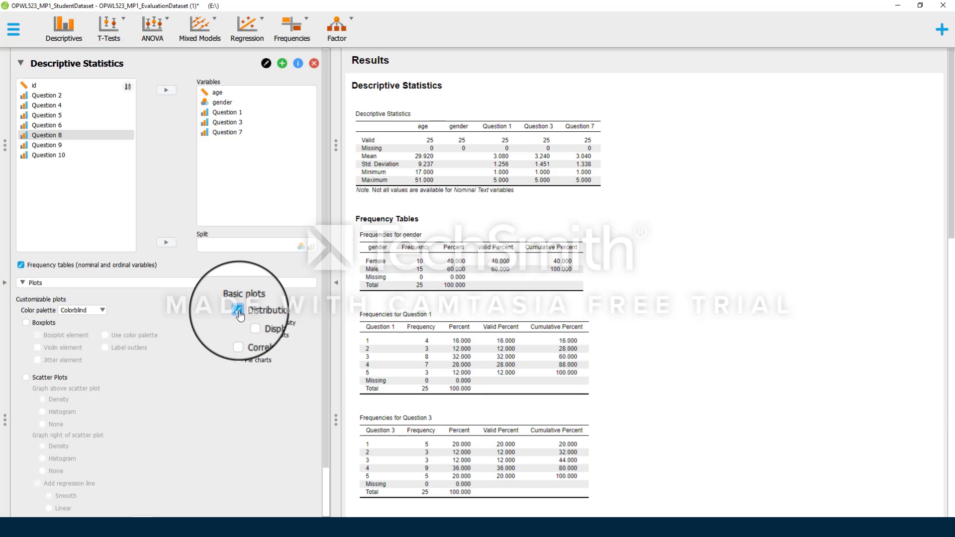
{"action": "left_click", "coordinate": [187, 284]}
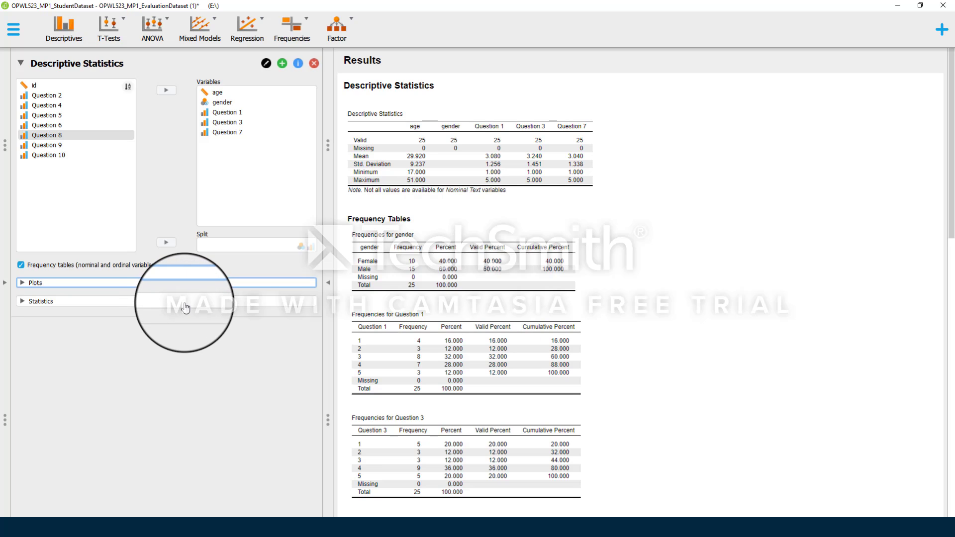
Add the median and mode to the central tendency statistics of the descriptive analysis.
{"action": "left_click", "coordinate": [185, 302]}
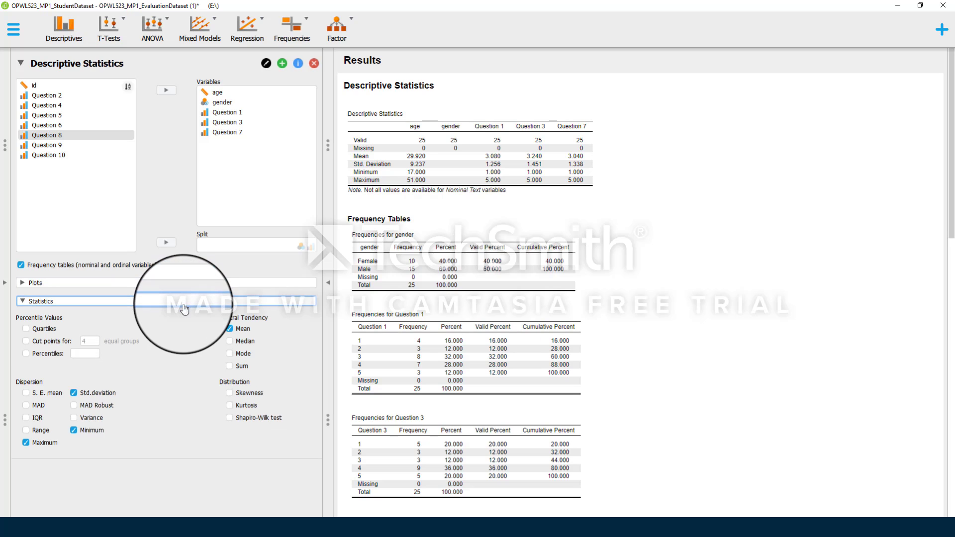
{"action": "left_click", "coordinate": [230, 347]}
{"action": "left_click", "coordinate": [231, 359]}
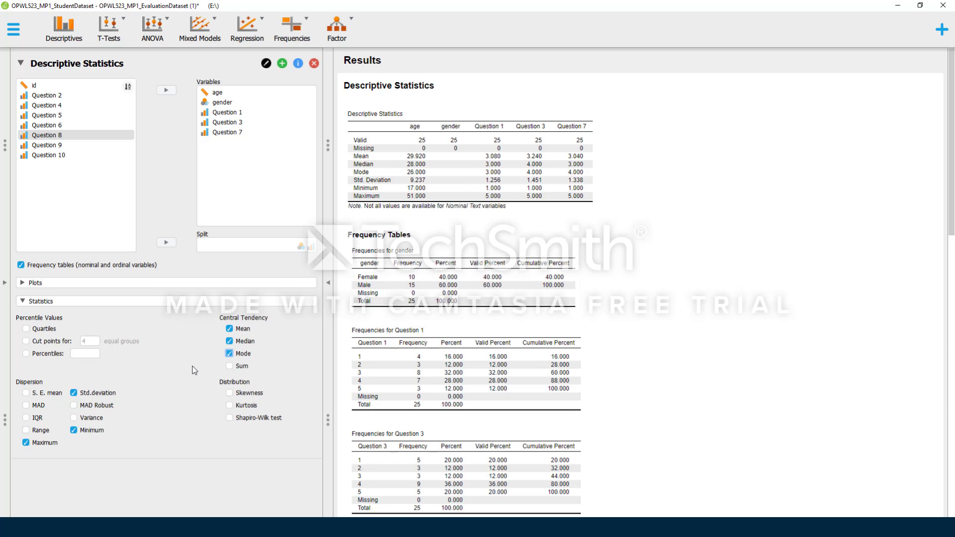
{"action": "left_click", "coordinate": [74, 302]}
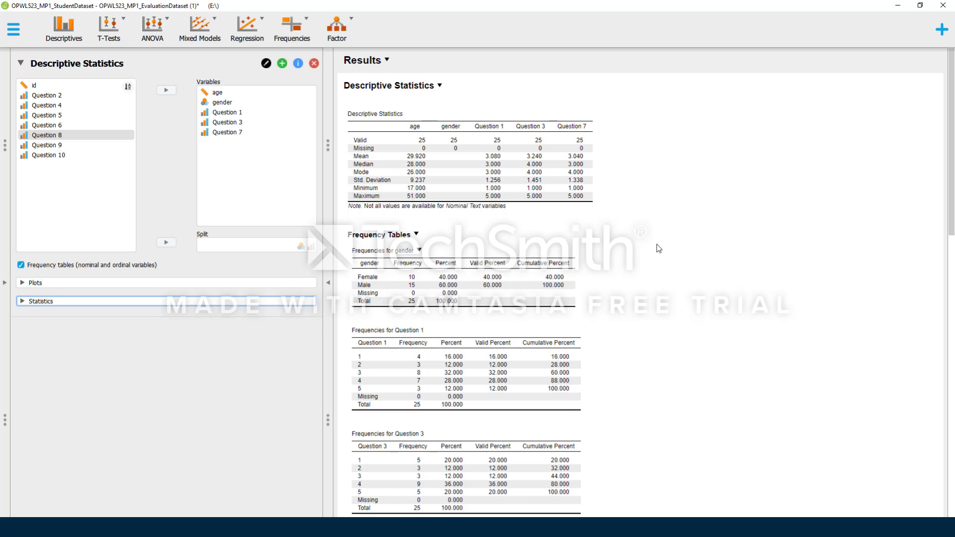
Save the age distribution plot as a PNG image named Data.
{"action": "scroll", "coordinate": [676, 311], "scroll_direction": "down", "scroll_amount": 5}
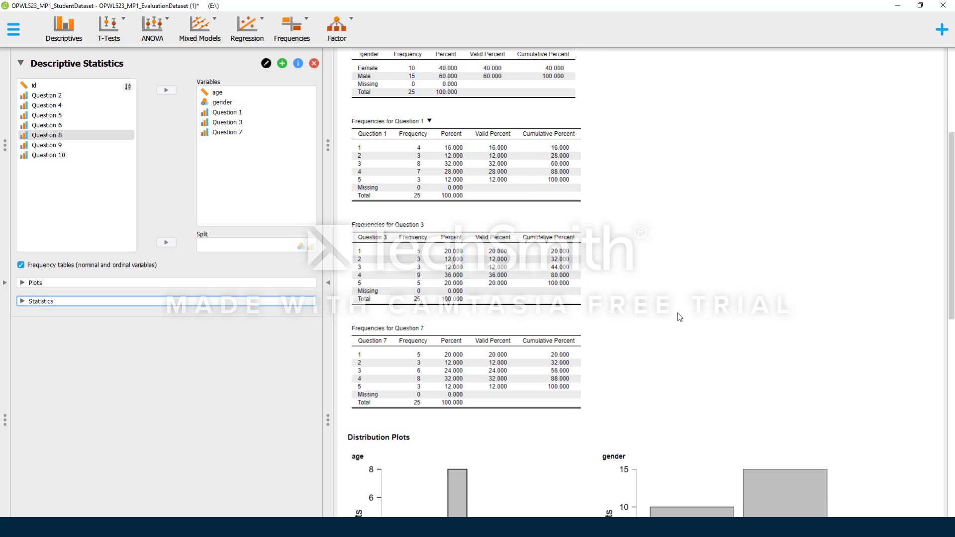
{"action": "scroll", "coordinate": [677, 312], "scroll_direction": "down", "scroll_amount": 5}
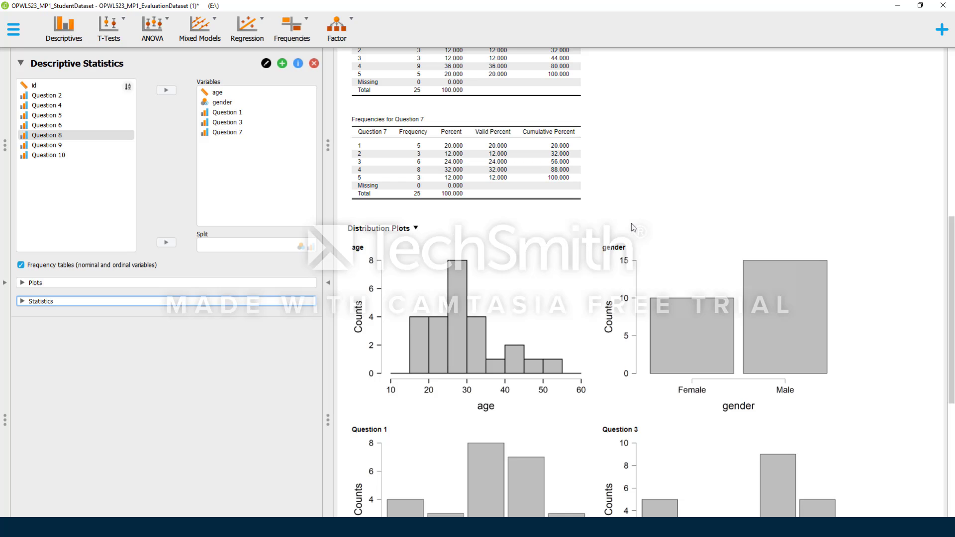
{"action": "scroll", "coordinate": [420, 242], "scroll_direction": "up", "scroll_amount": 1}
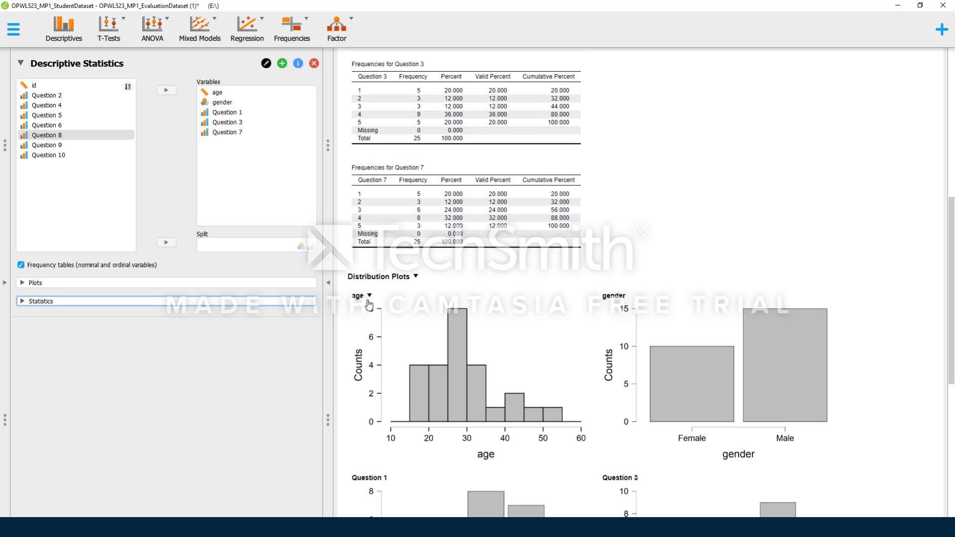
{"action": "left_click", "coordinate": [370, 297]}
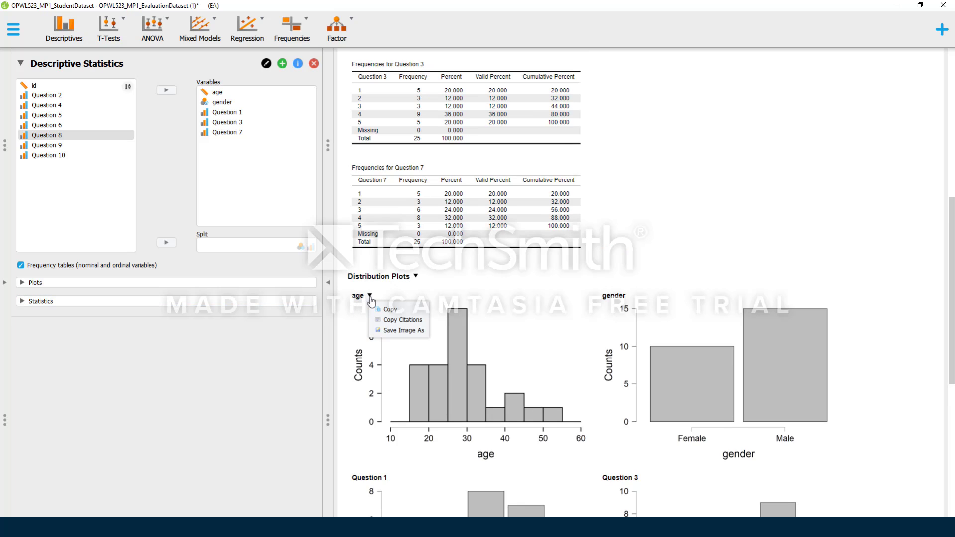
{"action": "left_click", "coordinate": [392, 330]}
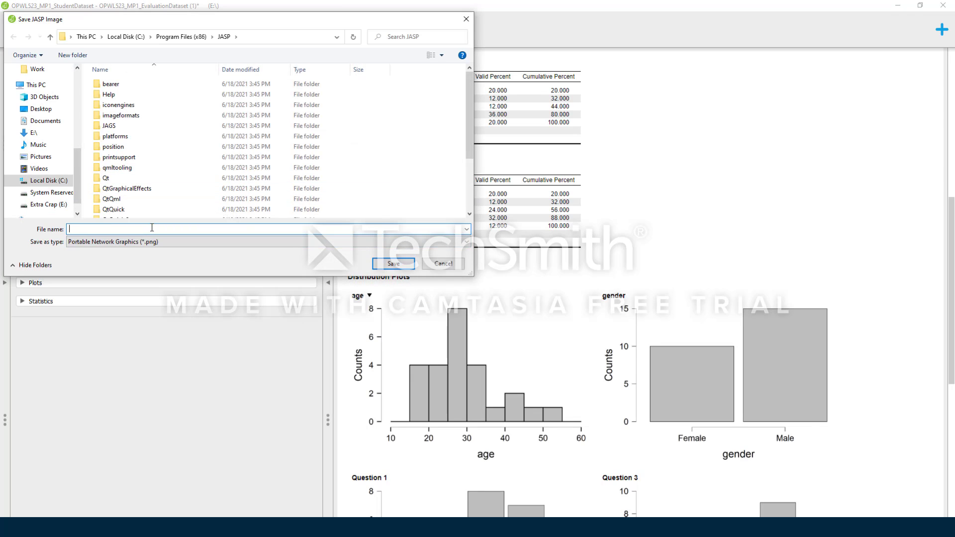
{"action": "type", "text": "Data"}
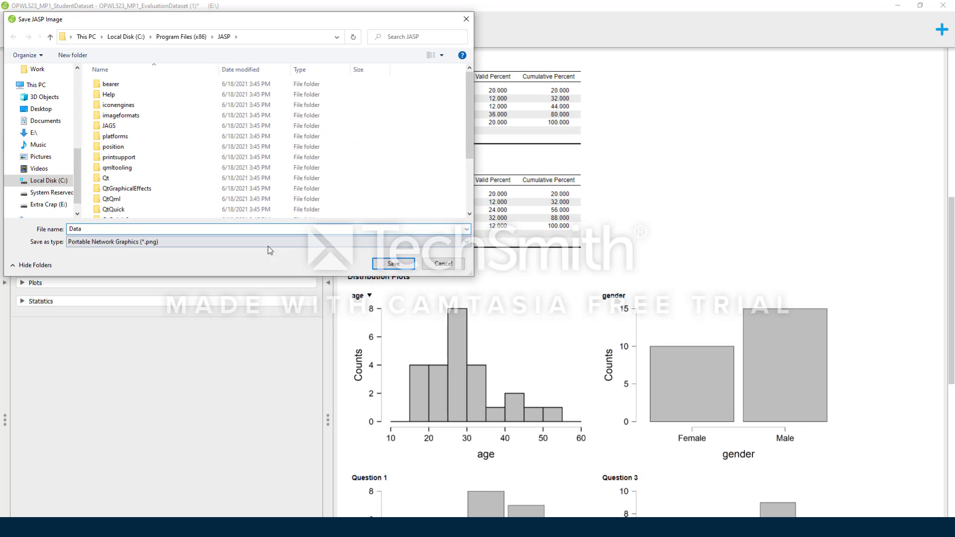